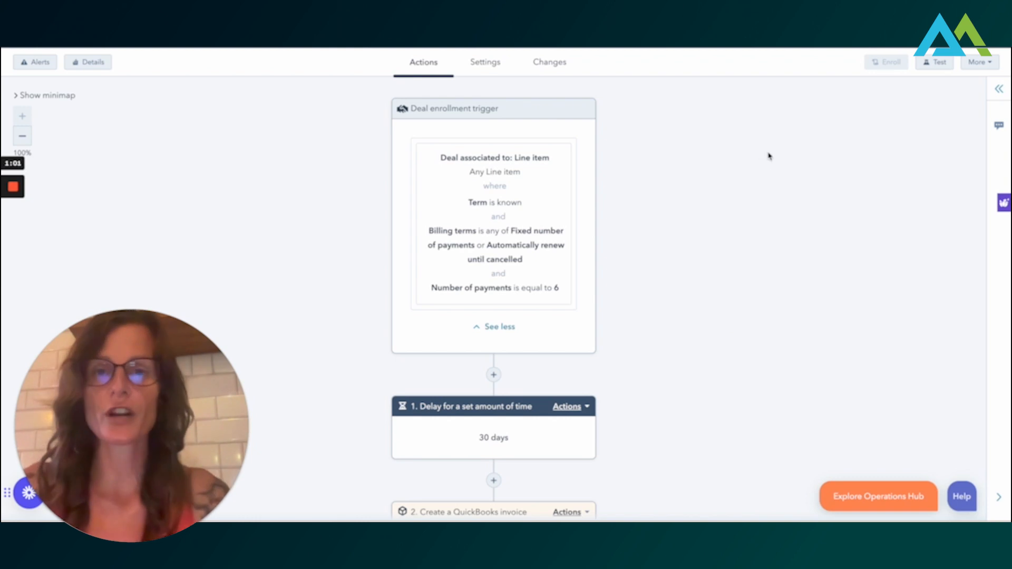
# Step: In the deal enrollment trigger, remove Fixed number of payments from the Billing terms condition and delete the Number of payments condition
pyautogui.click(672, 155)
pyautogui.scroll(-1, 622, 149)
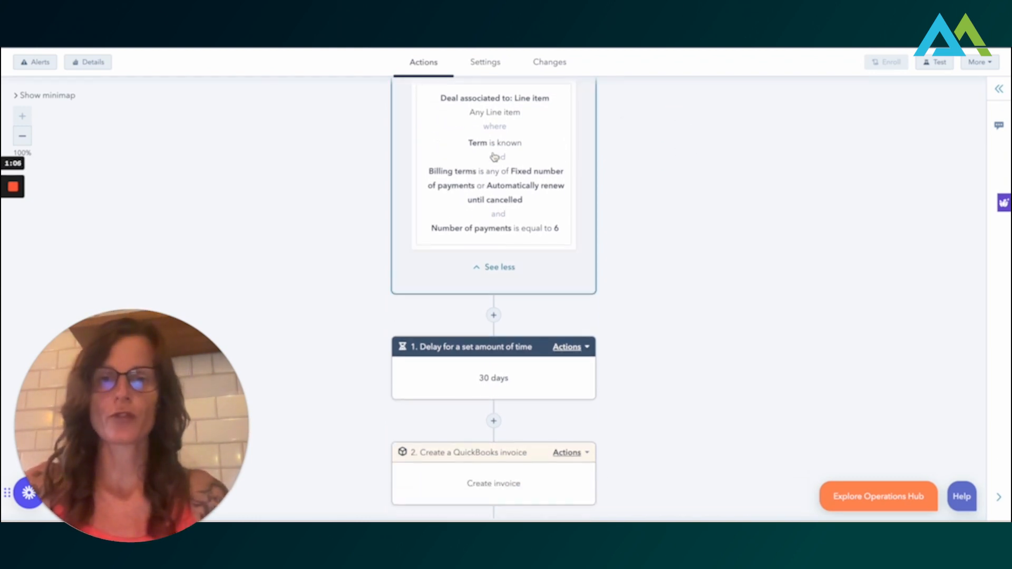
pyautogui.click(494, 157)
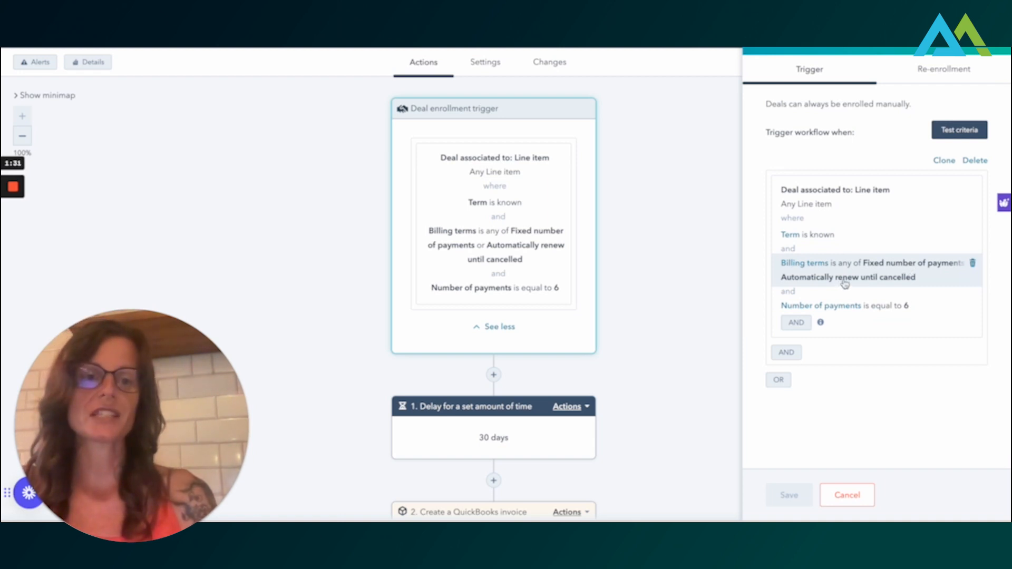
pyautogui.click(943, 272)
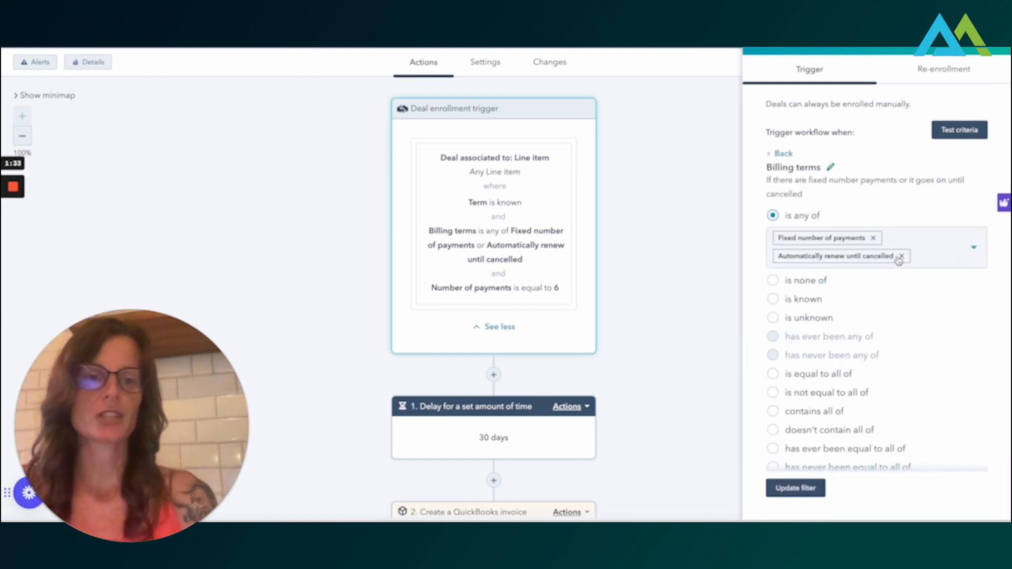
pyautogui.click(872, 237)
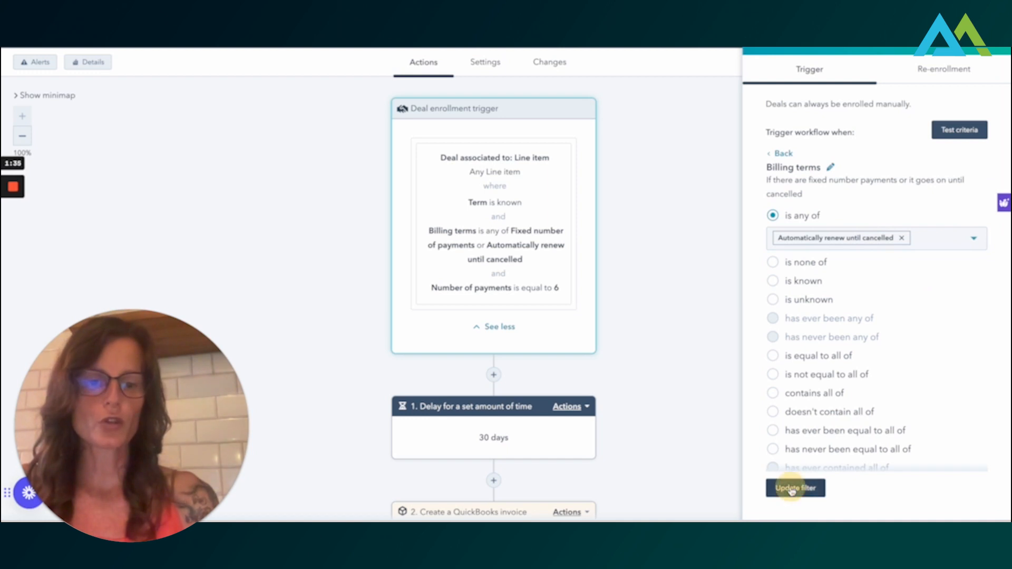
pyautogui.click(796, 487)
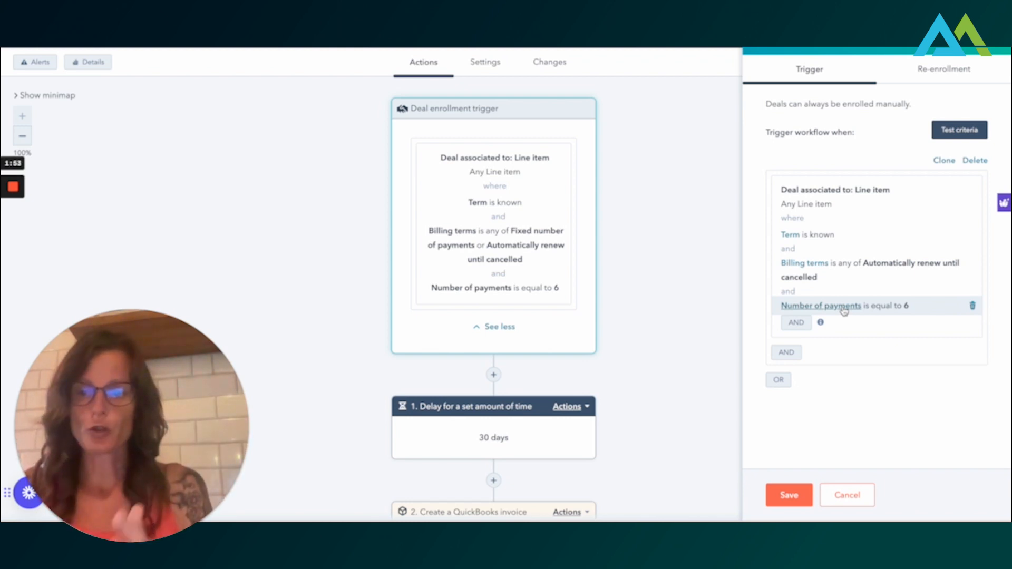
pyautogui.click(972, 306)
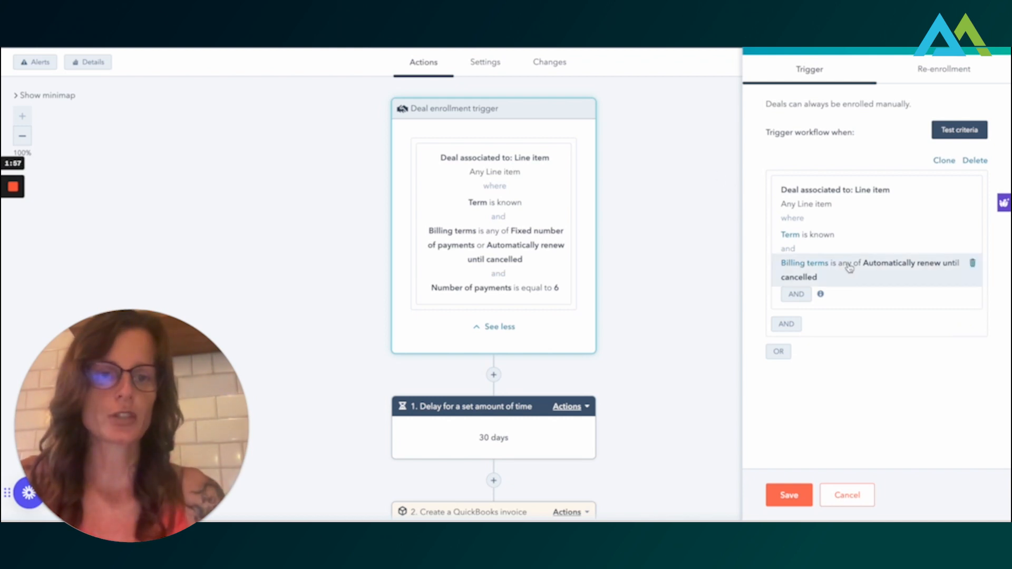
# Step: Add a line item condition that Billing frequency is any of Monthly, and save the enrollment trigger
pyautogui.click(799, 326)
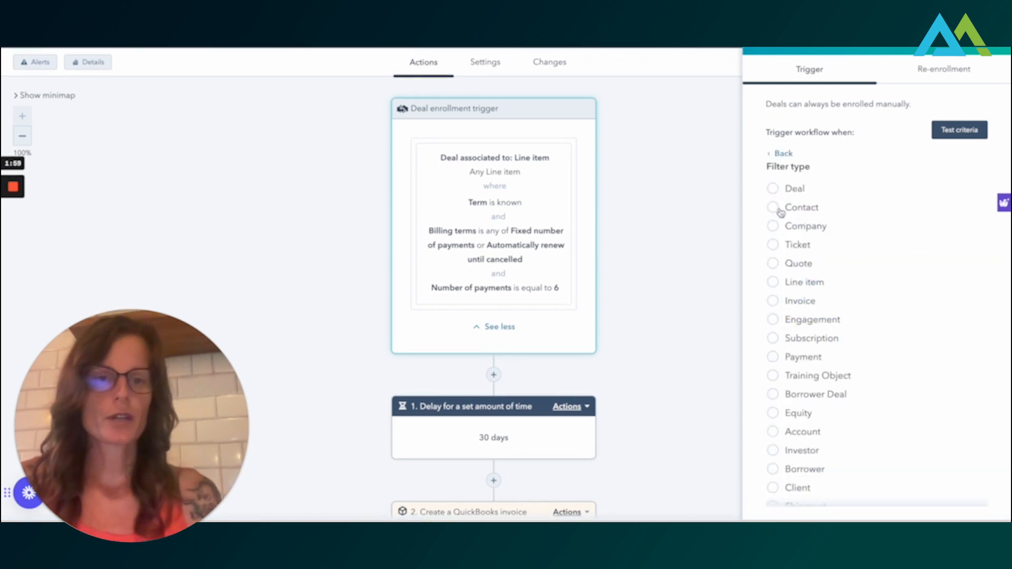
pyautogui.click(780, 155)
pyautogui.click(789, 293)
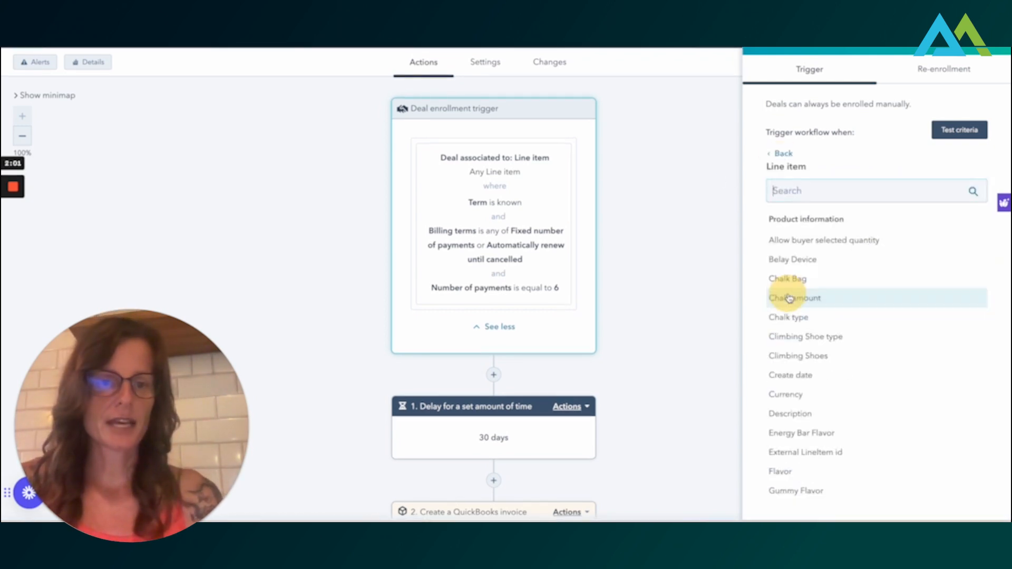
pyautogui.click(836, 190)
pyautogui.write('billi')
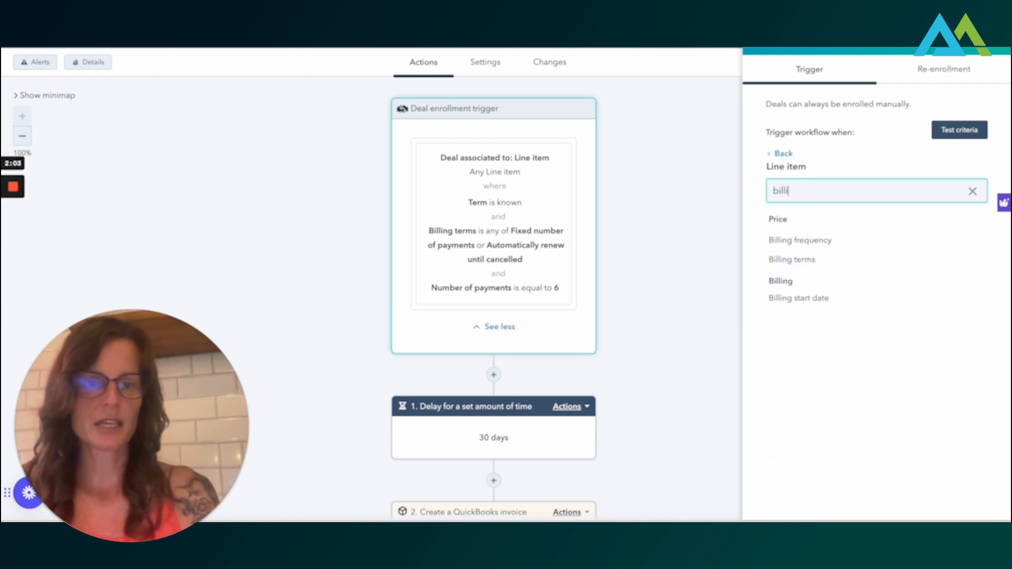
pyautogui.write('l')
pyautogui.click(849, 240)
pyautogui.click(811, 252)
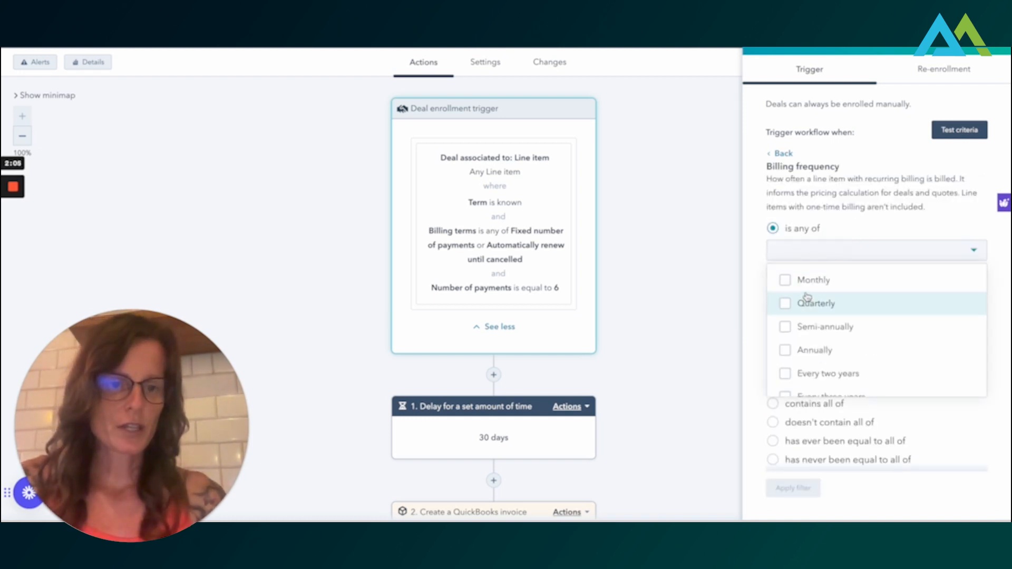
pyautogui.click(806, 280)
pyautogui.click(789, 489)
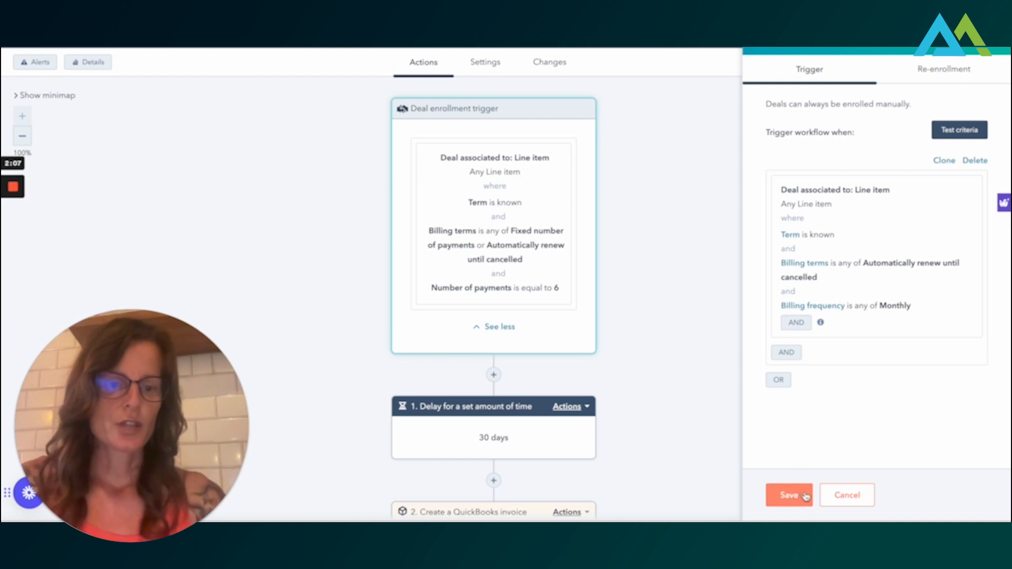
pyautogui.click(805, 497)
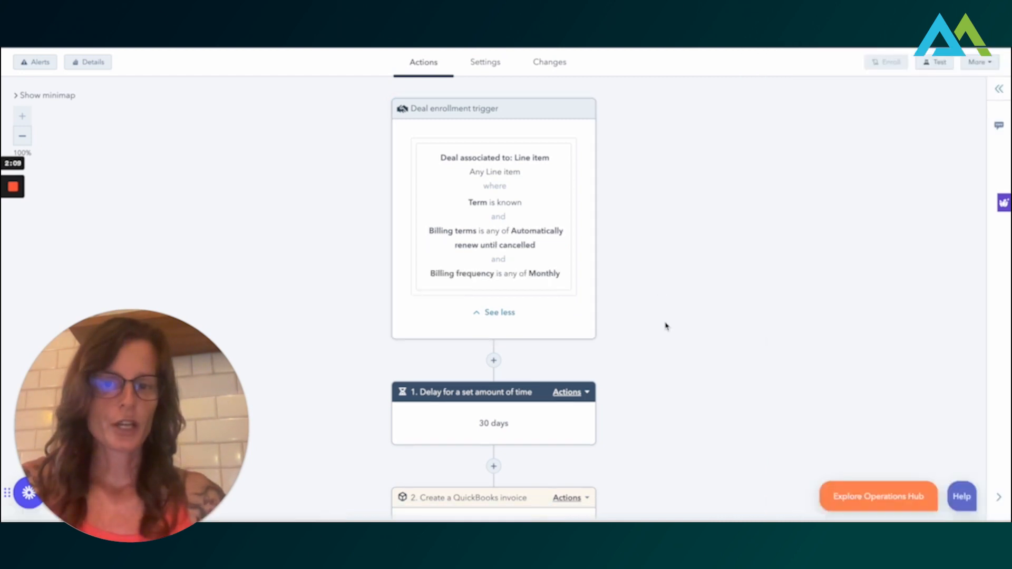
# Step: Insert a Create a QuickBooks invoice action between the enrollment trigger and the first 30-day delay
pyautogui.scroll(-3, 666, 326)
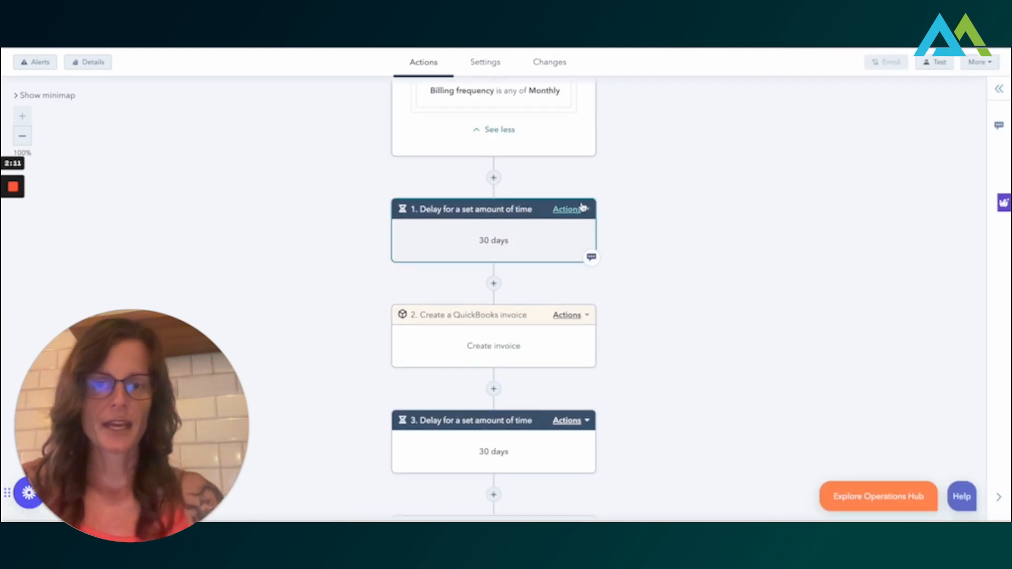
pyautogui.scroll(2, 537, 185)
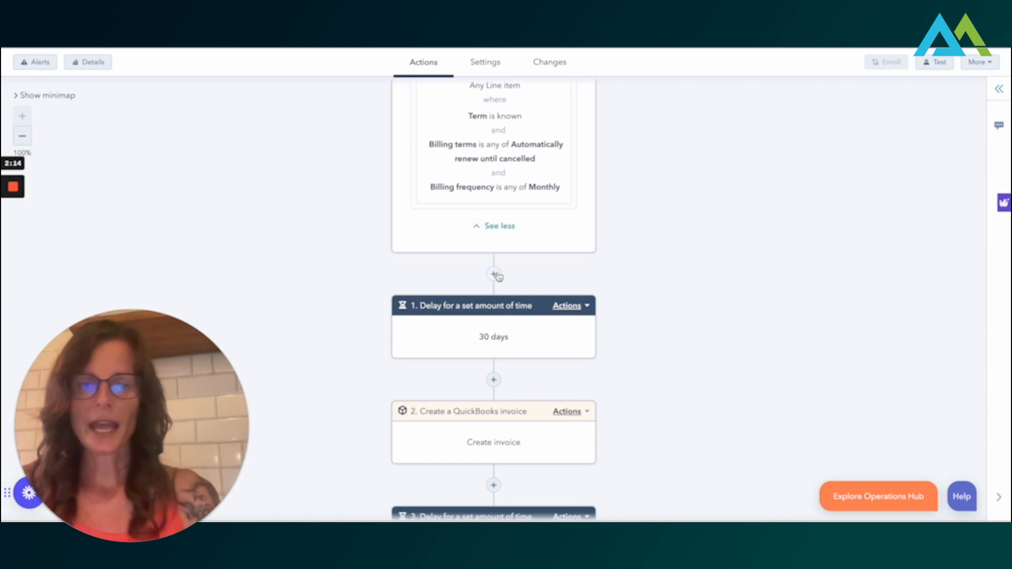
pyautogui.click(493, 274)
pyautogui.scroll(-3, 894, 332)
pyautogui.scroll(-12, 898, 333)
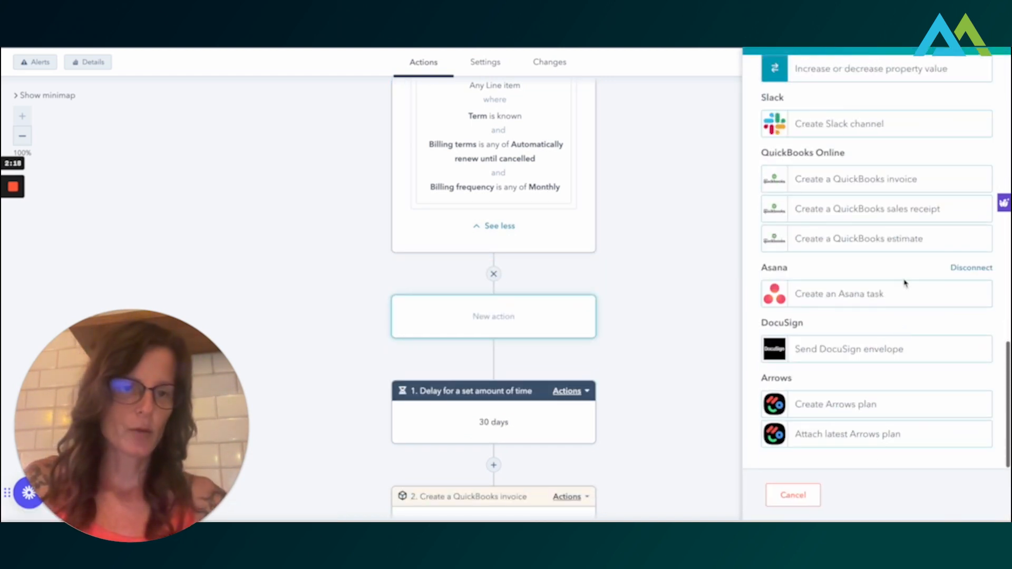
pyautogui.click(923, 179)
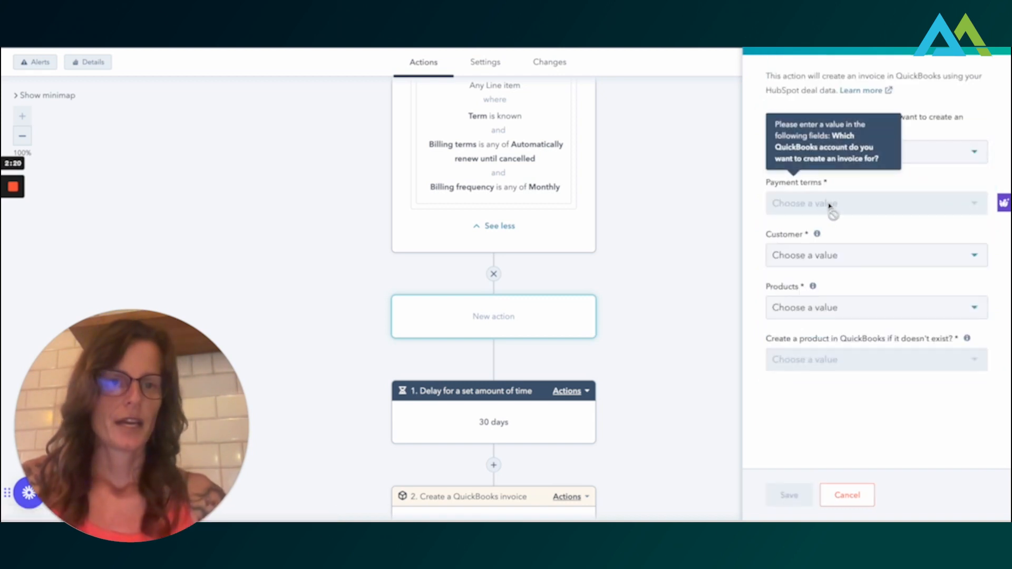
# Step: Set the invoice's QuickBooks account to Digital Reach Online Presence Management, Inc. and its payment terms to Net 14
pyautogui.click(969, 153)
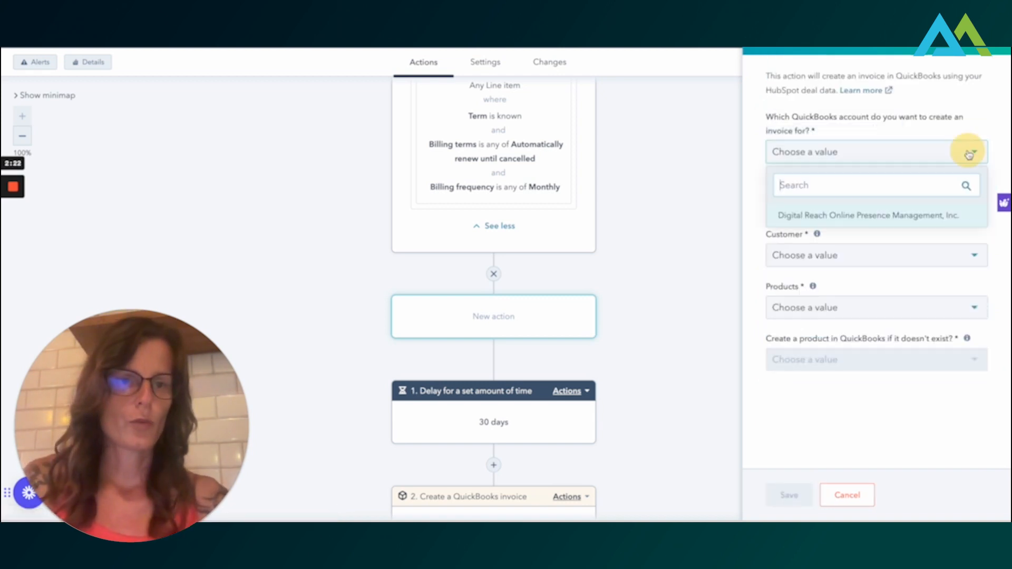
pyautogui.click(915, 214)
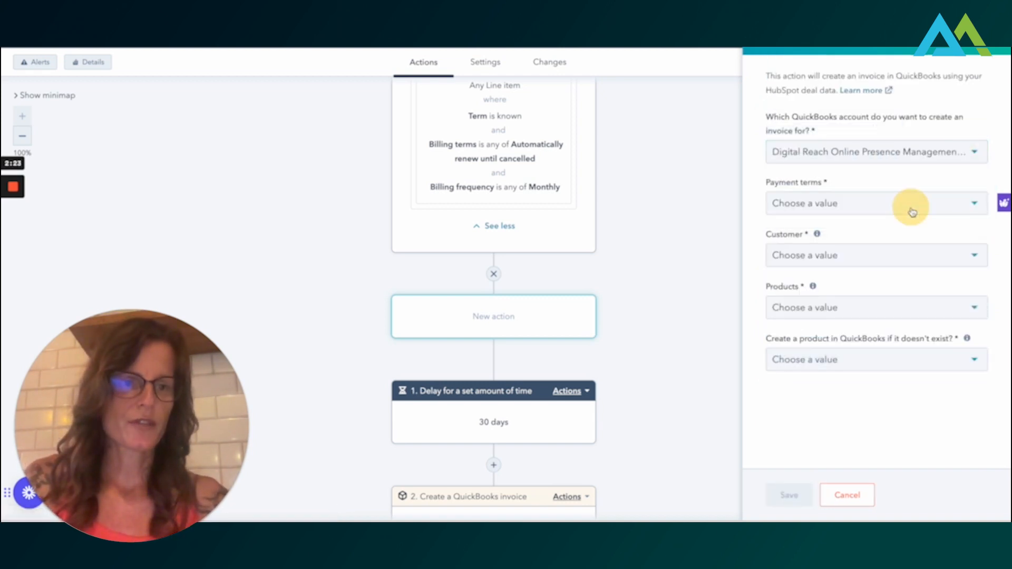
pyautogui.click(865, 209)
pyautogui.click(837, 278)
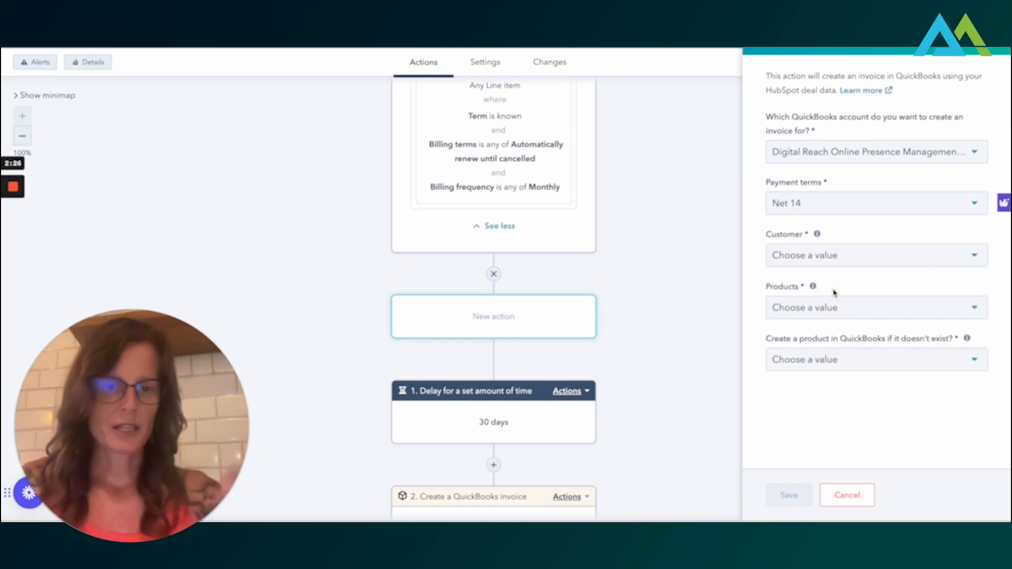
# Step: Set the invoice's customer to the first associated HubSpot contact and its products to the associated HubSpot line items
pyautogui.click(880, 255)
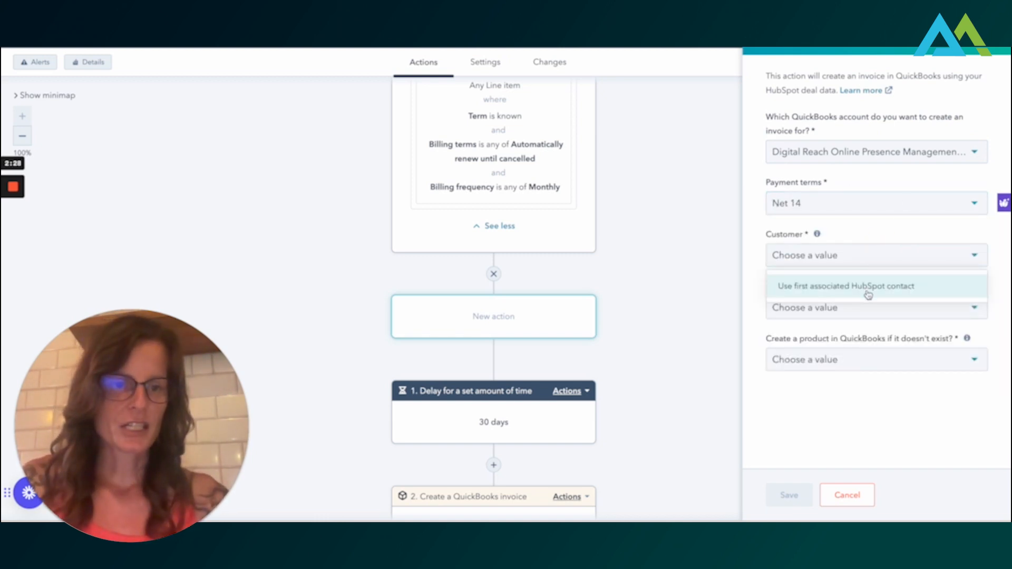
pyautogui.click(868, 294)
pyautogui.click(860, 311)
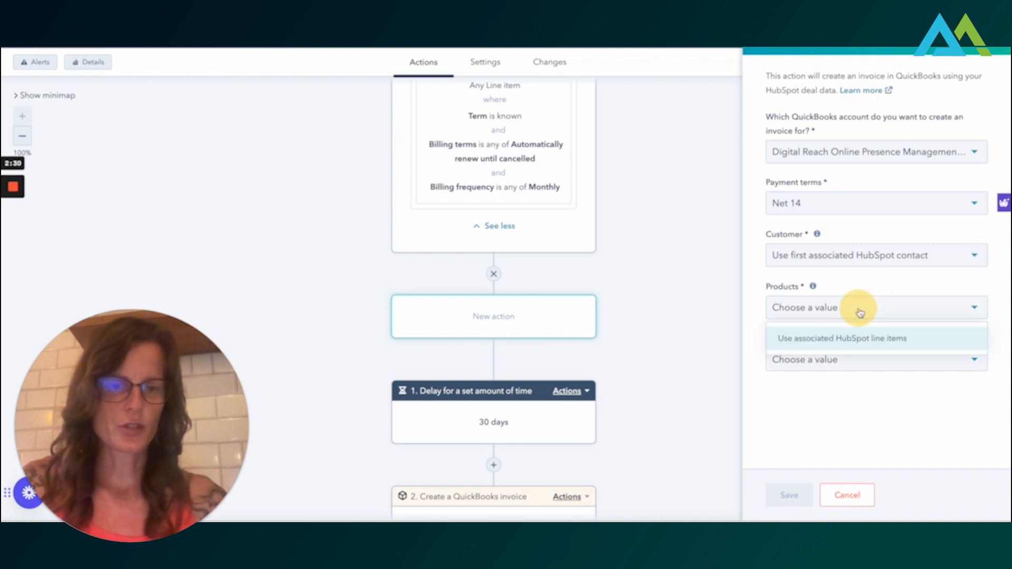
pyautogui.click(850, 341)
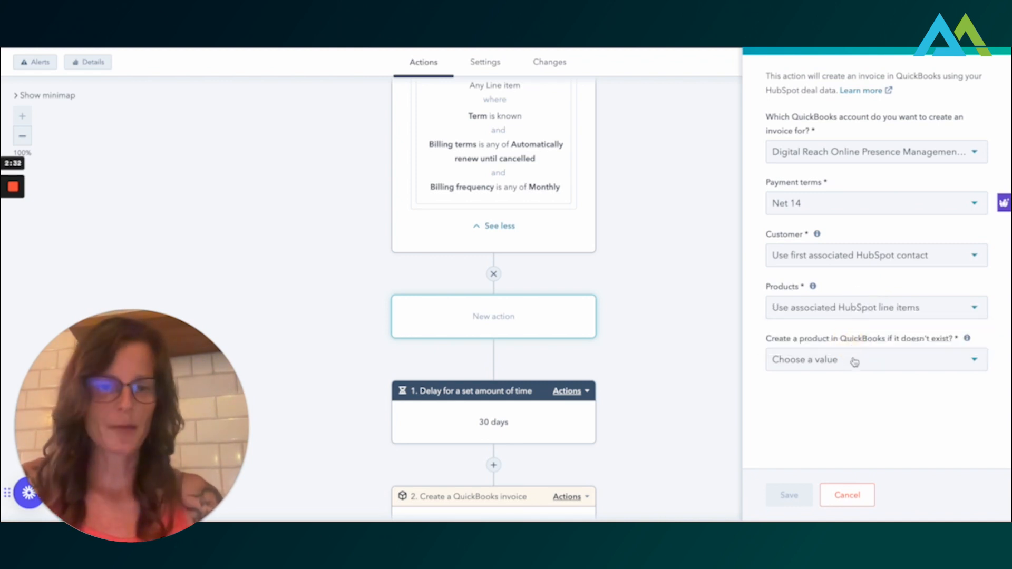
# Step: Allow creation of missing products in QuickBooks with Sales as their income account, and save the invoice action
pyautogui.click(855, 361)
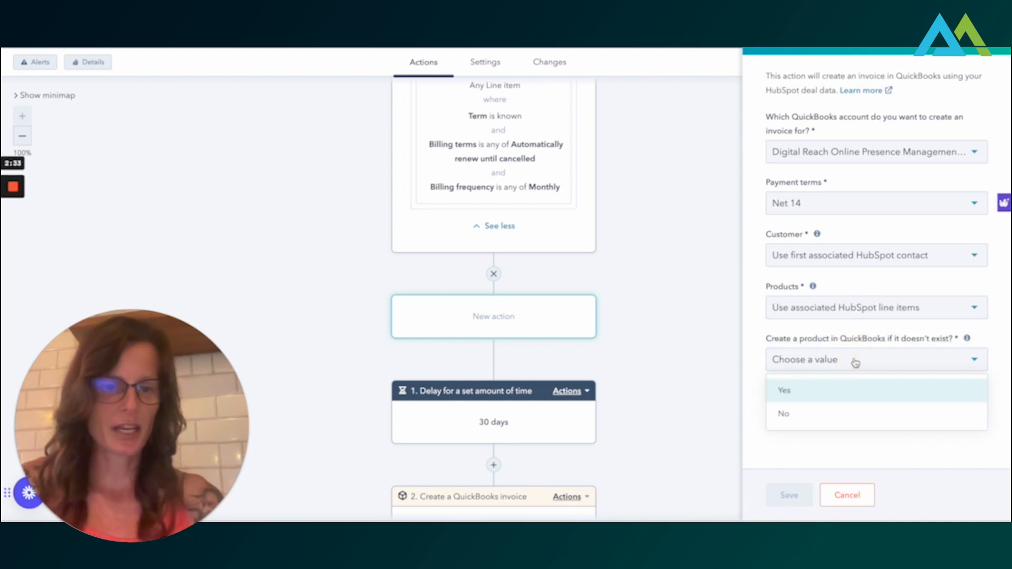
pyautogui.click(836, 403)
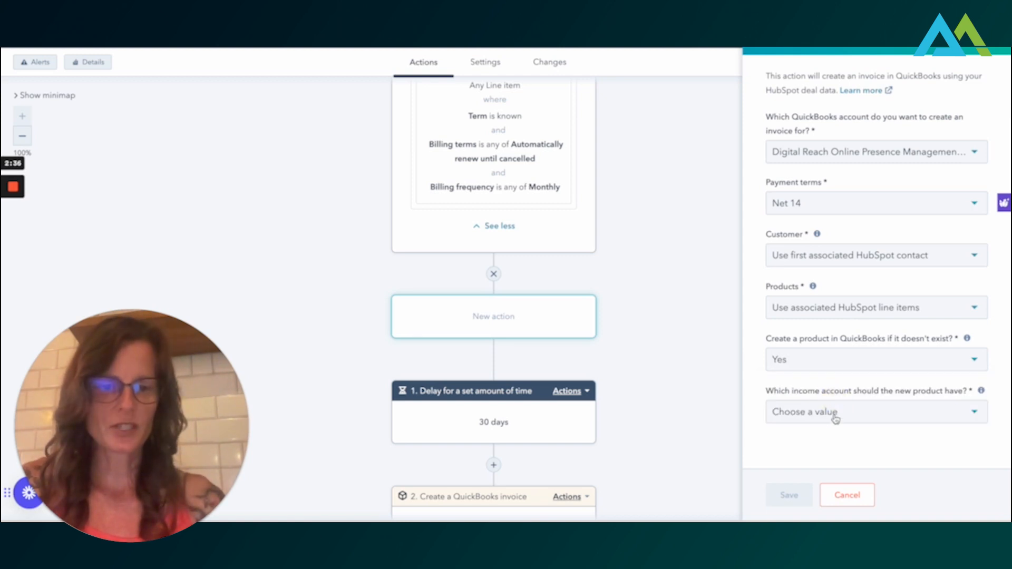
pyautogui.click(832, 412)
pyautogui.click(817, 476)
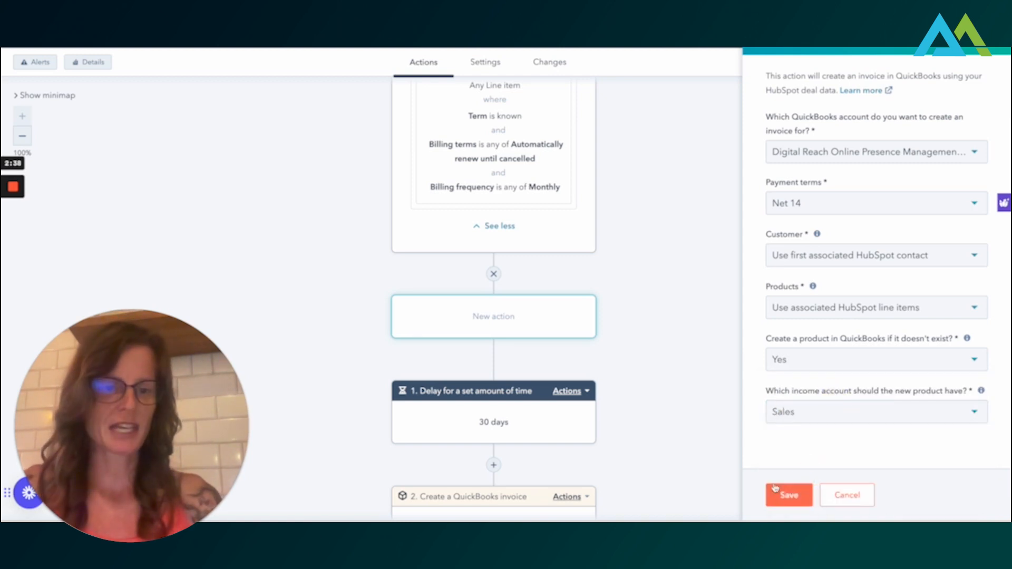
pyautogui.click(789, 495)
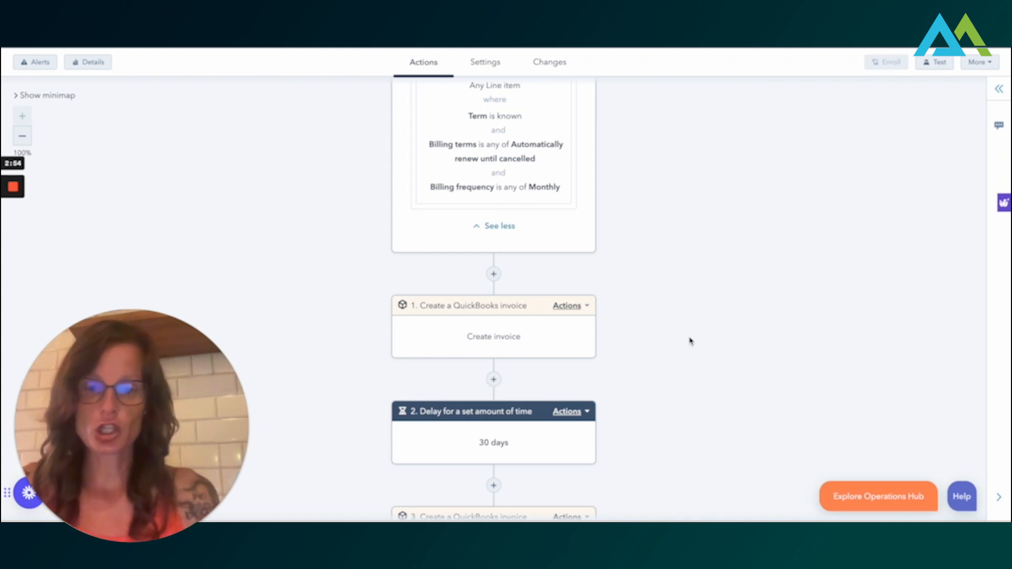
# Step: Insert an if/then branch after the first invoice action, with a Cancelled branch for deal stage any of Refunded/Cancelled (Ecommerce Pipeline)
pyautogui.scroll(-3, 688, 341)
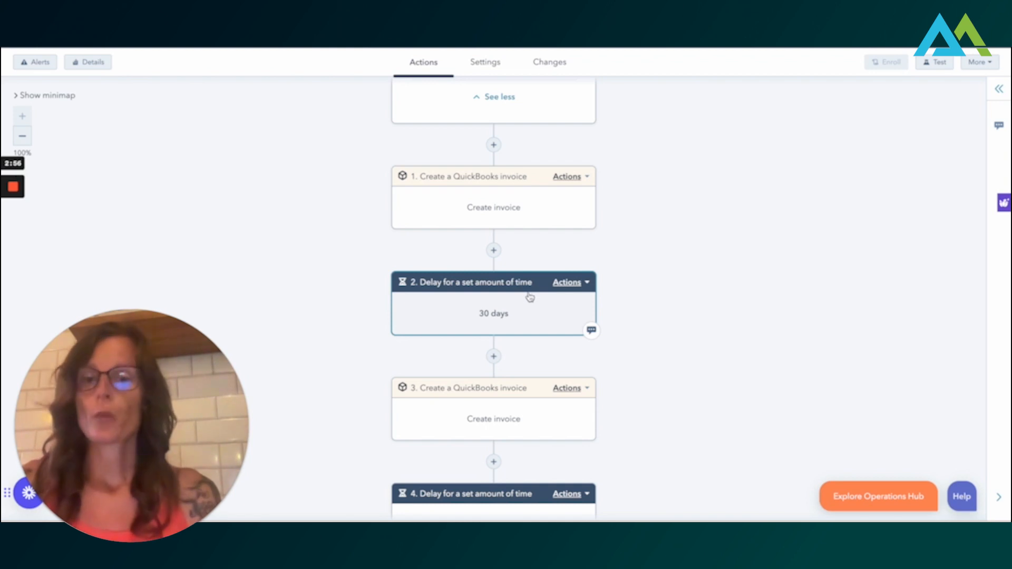
pyautogui.scroll(-3, 528, 293)
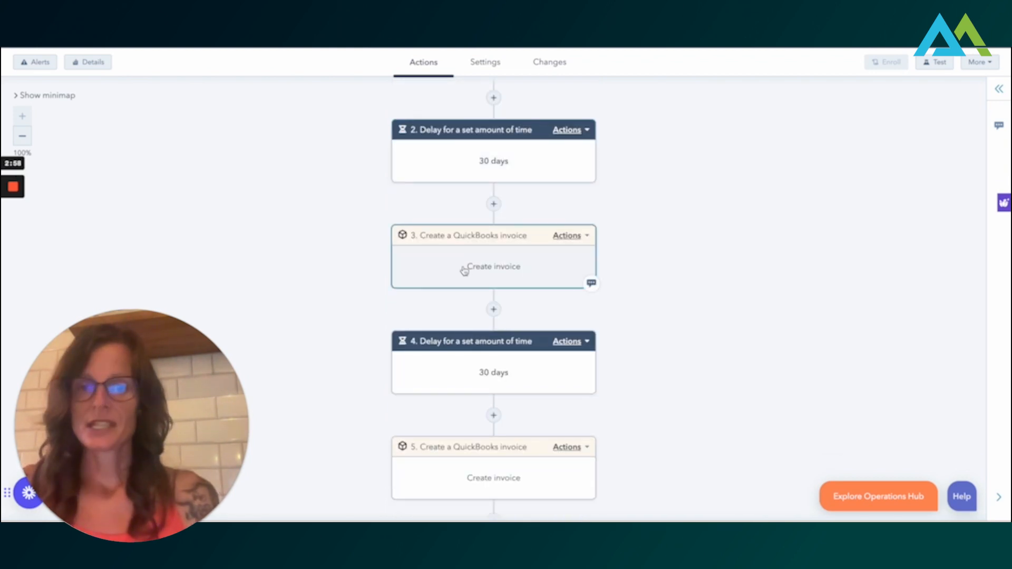
pyautogui.scroll(-3, 544, 246)
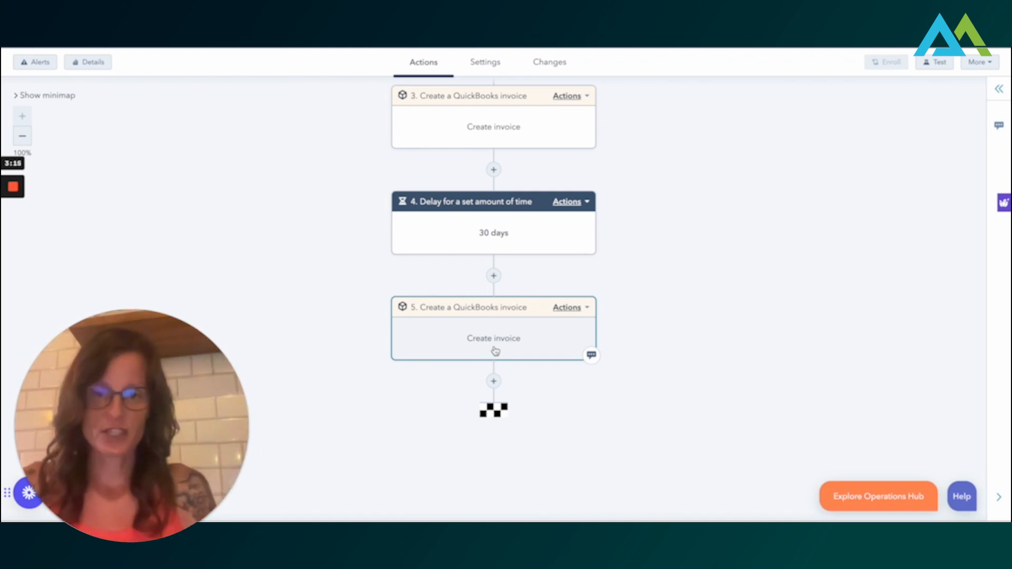
pyautogui.scroll(5, 495, 351)
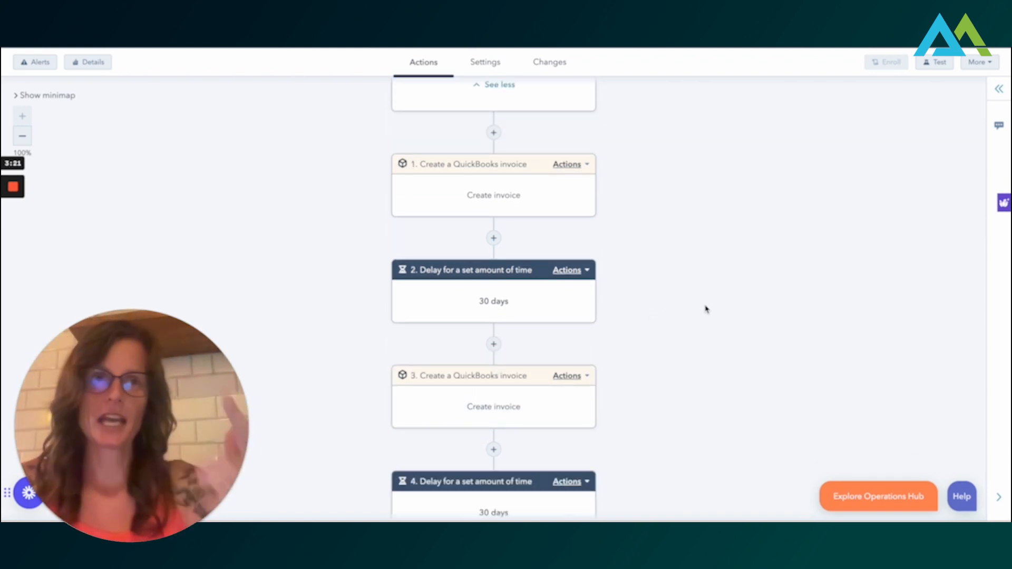
pyautogui.scroll(2, 630, 245)
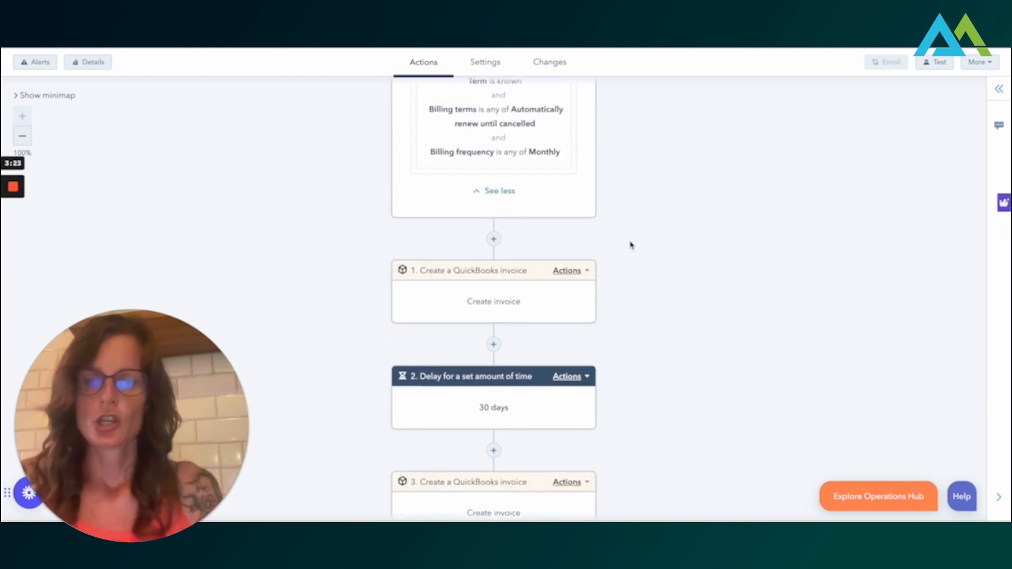
pyautogui.click(13, 233)
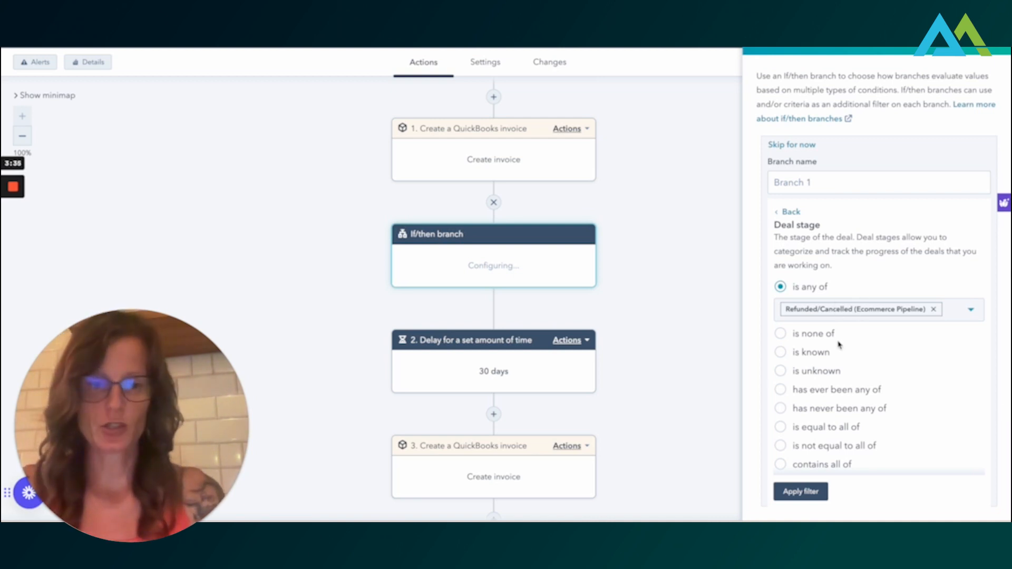
pyautogui.click(811, 183)
pyautogui.write('Cancelled')
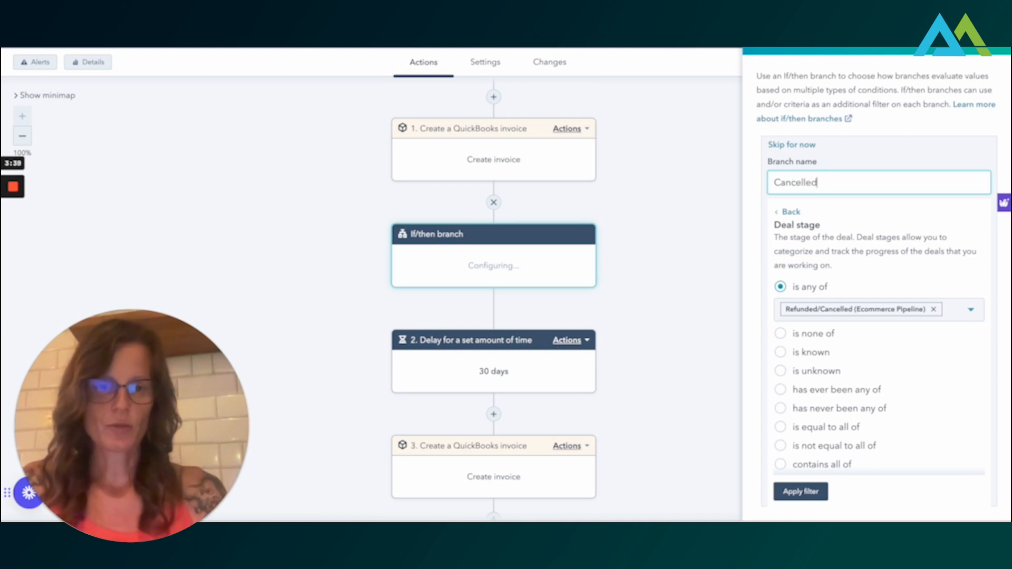
pyautogui.scroll(-5, 849, 385)
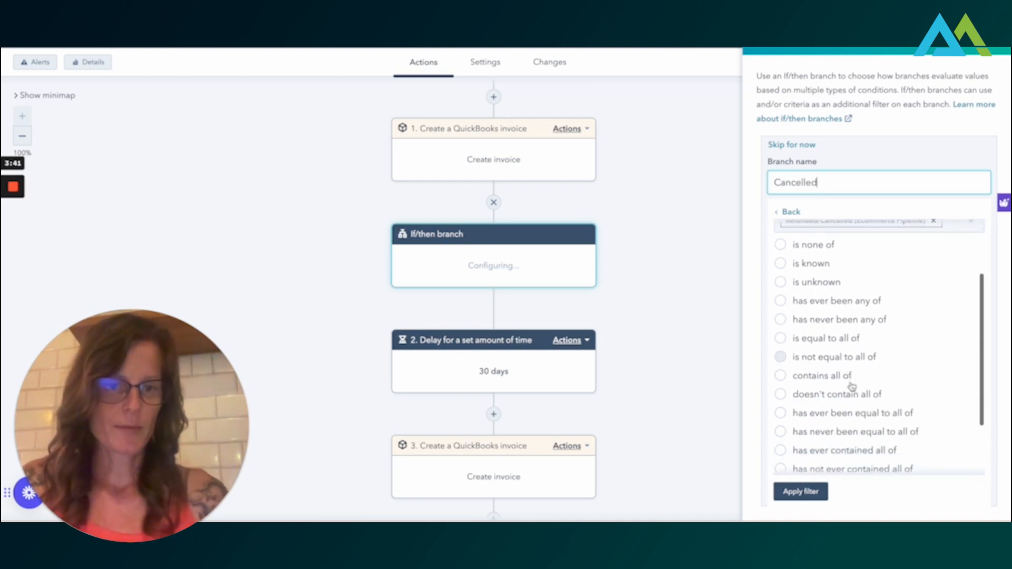
pyautogui.click(800, 487)
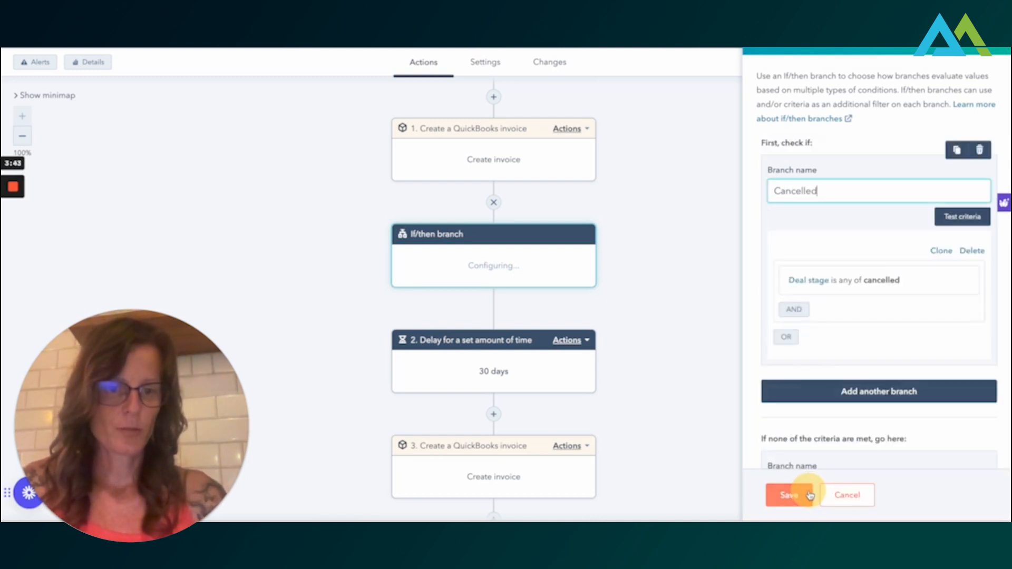
# Step: Add a second branch named Not Cancelled and base its filter on the Deal stage property
pyautogui.click(835, 392)
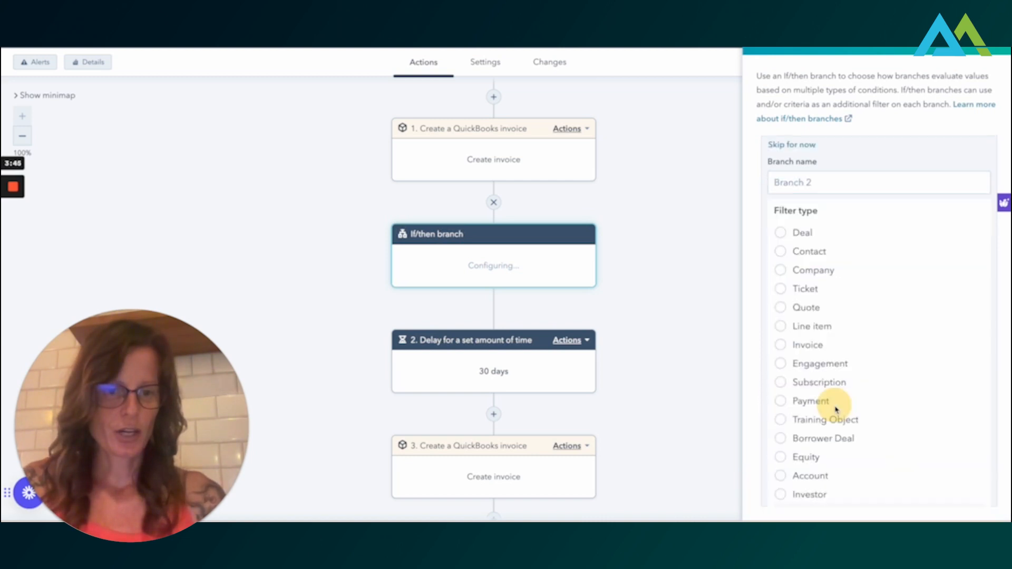
pyautogui.click(806, 179)
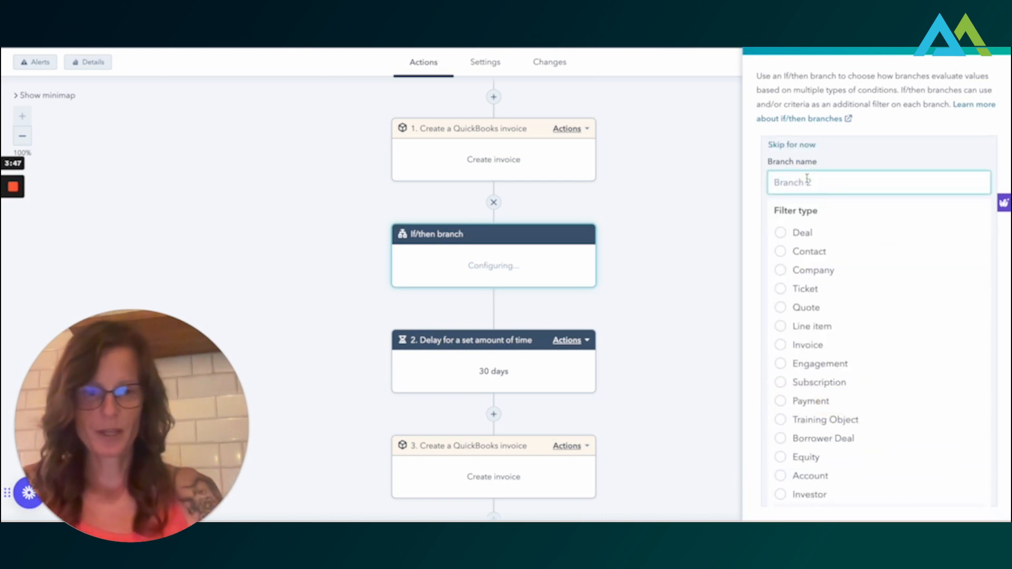
pyautogui.write('Not Cancelled')
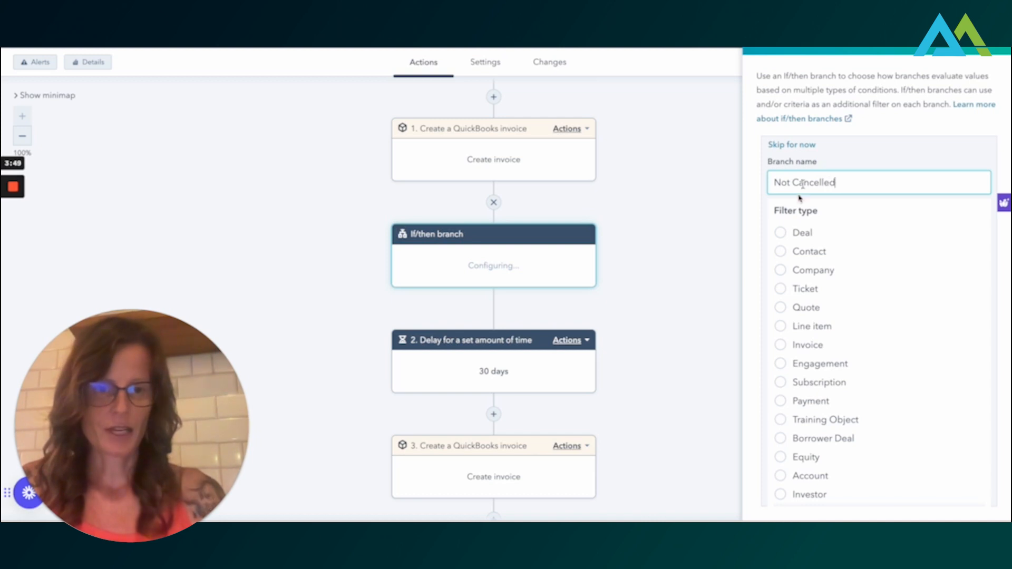
pyautogui.click(780, 233)
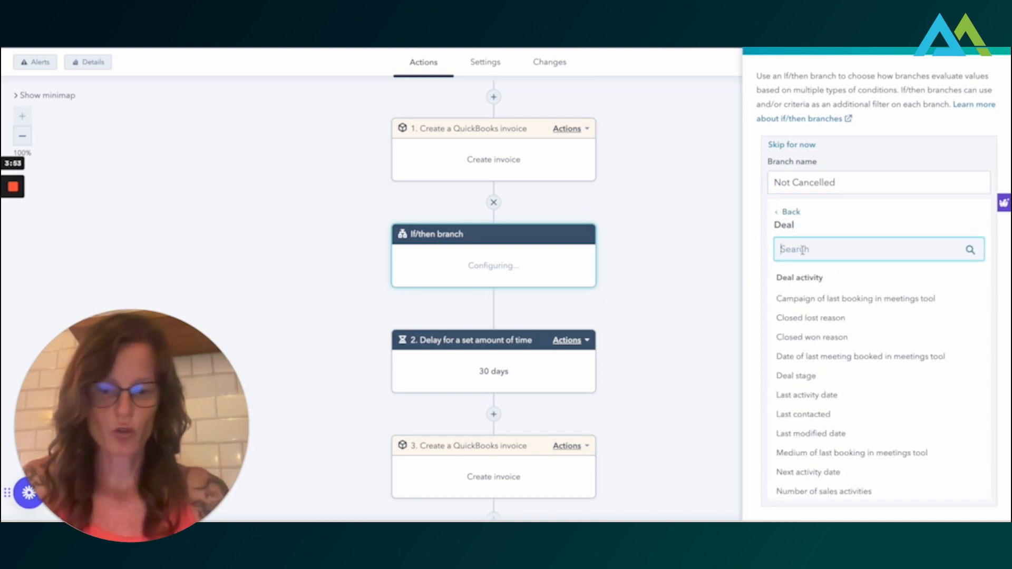
pyautogui.write('stage')
pyautogui.click(804, 297)
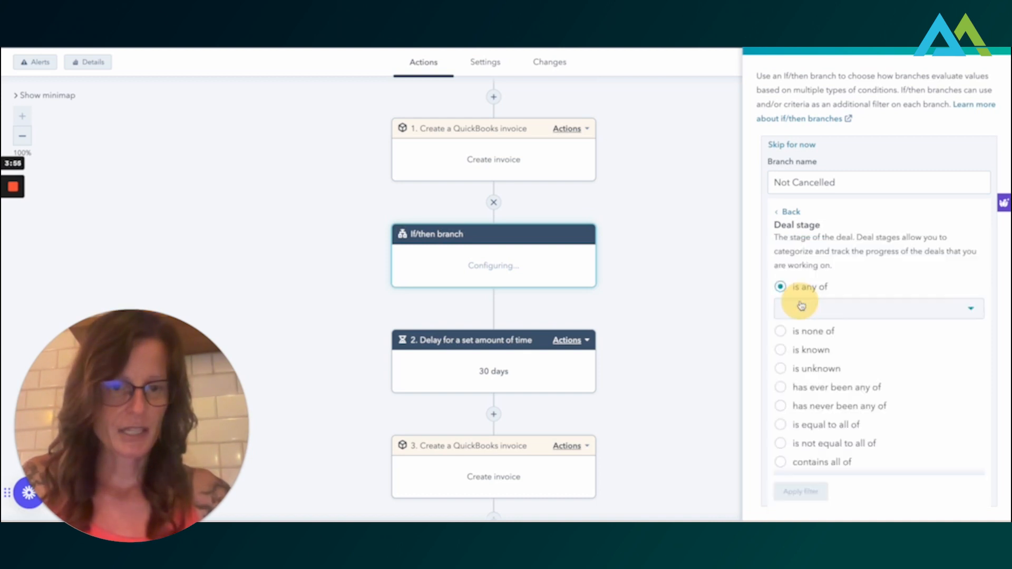
# Step: Set the Not Cancelled branch's deal stage filter to any of Completed (Ecommerce Pipeline) and apply it
pyautogui.click(793, 315)
pyautogui.write('comp')
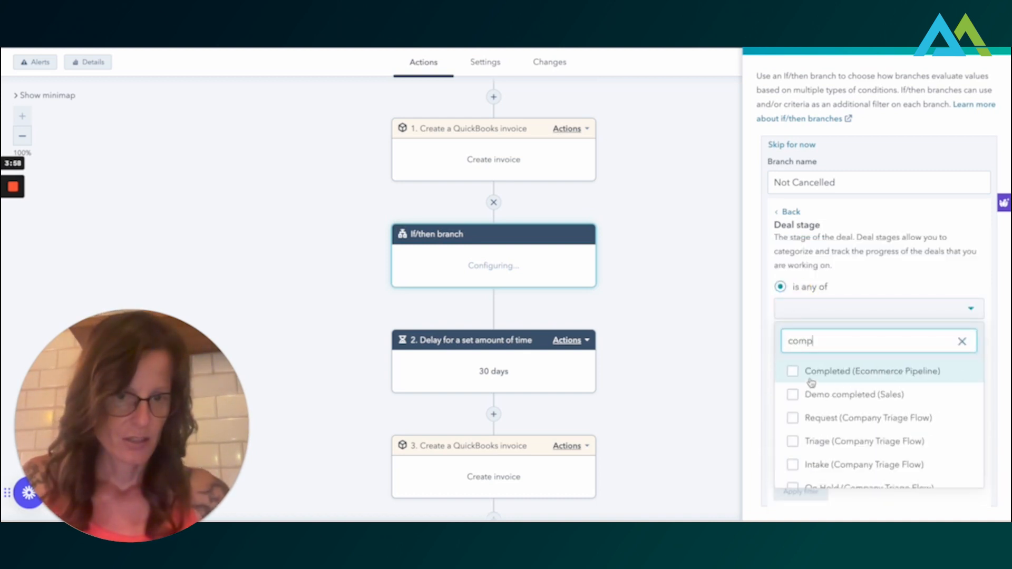
pyautogui.click(810, 382)
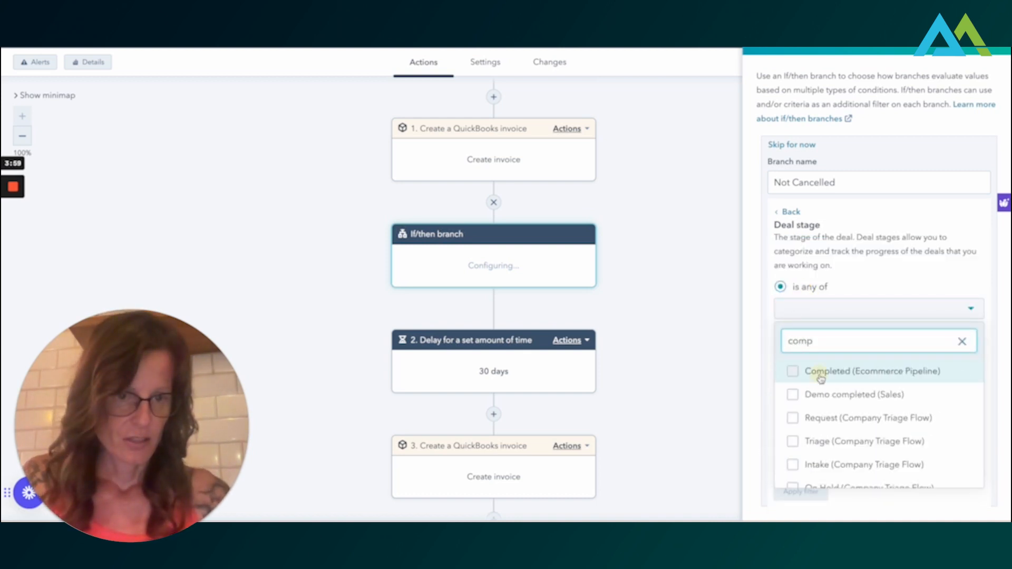
pyautogui.click(916, 282)
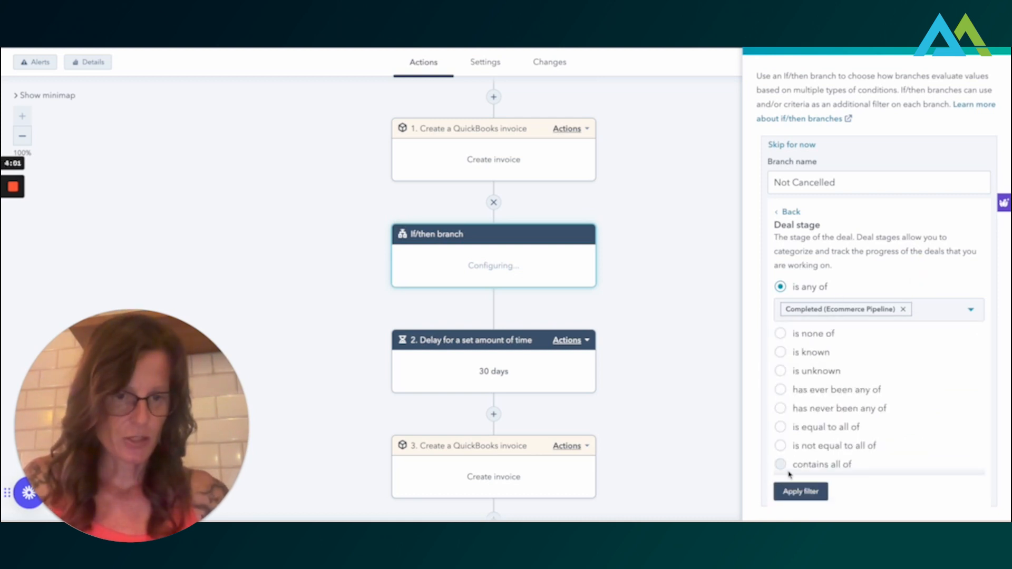
pyautogui.click(800, 493)
pyautogui.scroll(-4, 835, 445)
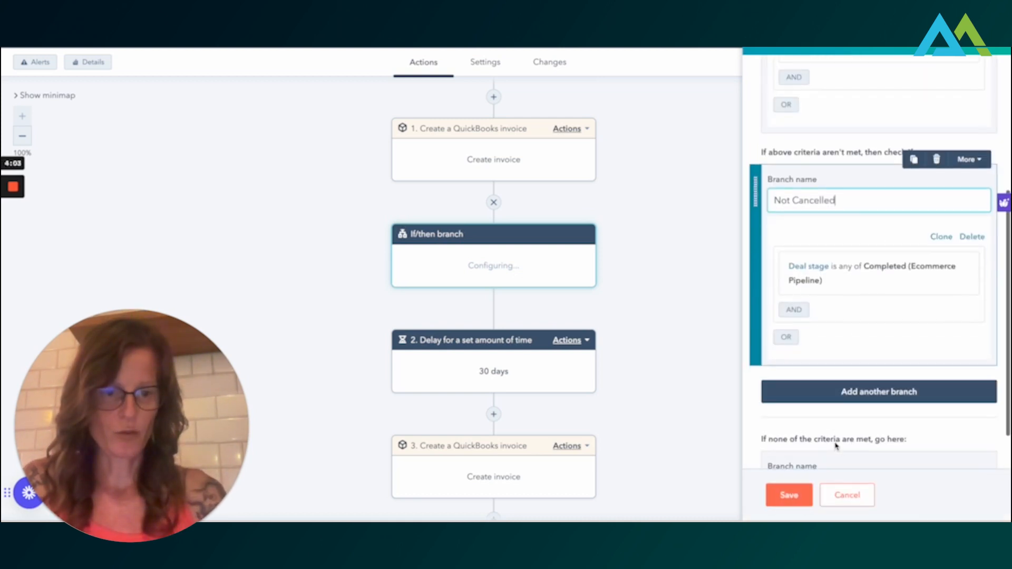
# Step: Save the if/then branch and move the following actions to the Not Cancelled branch
pyautogui.click(789, 495)
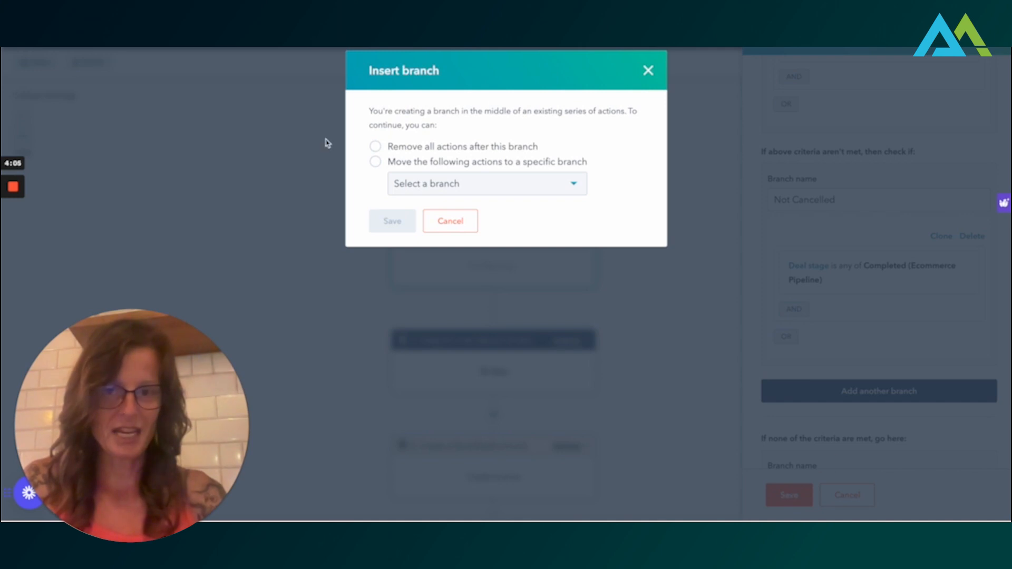
pyautogui.click(427, 186)
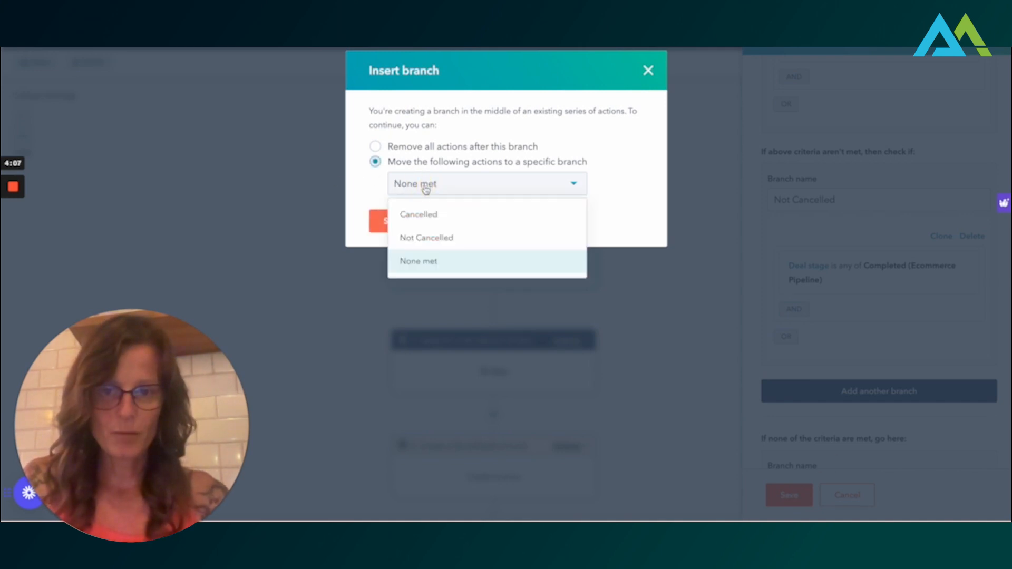
pyautogui.click(457, 242)
pyautogui.click(391, 223)
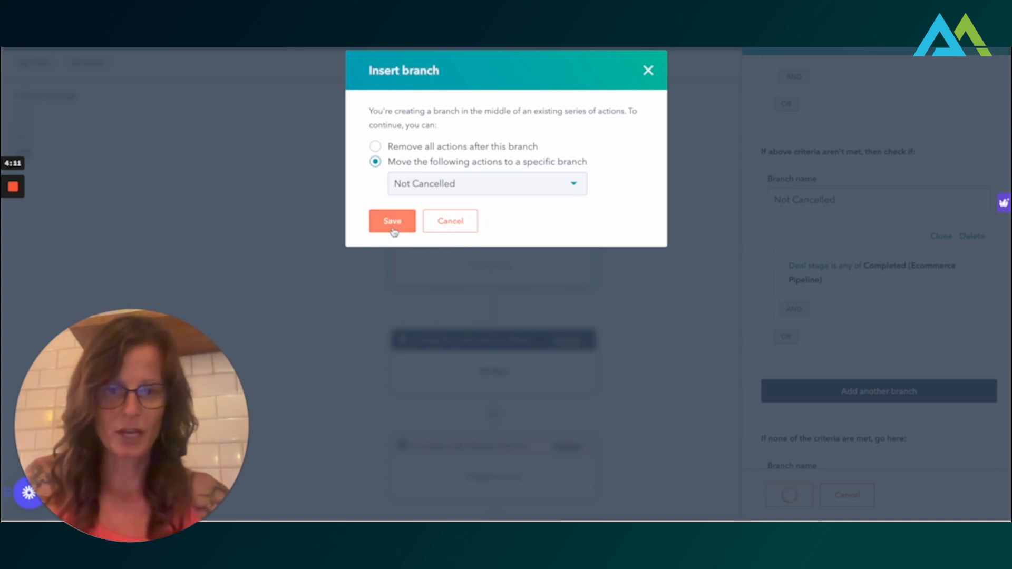
# Step: Clone the if/then branch together with all actions after it
pyautogui.scroll(-5, 645, 211)
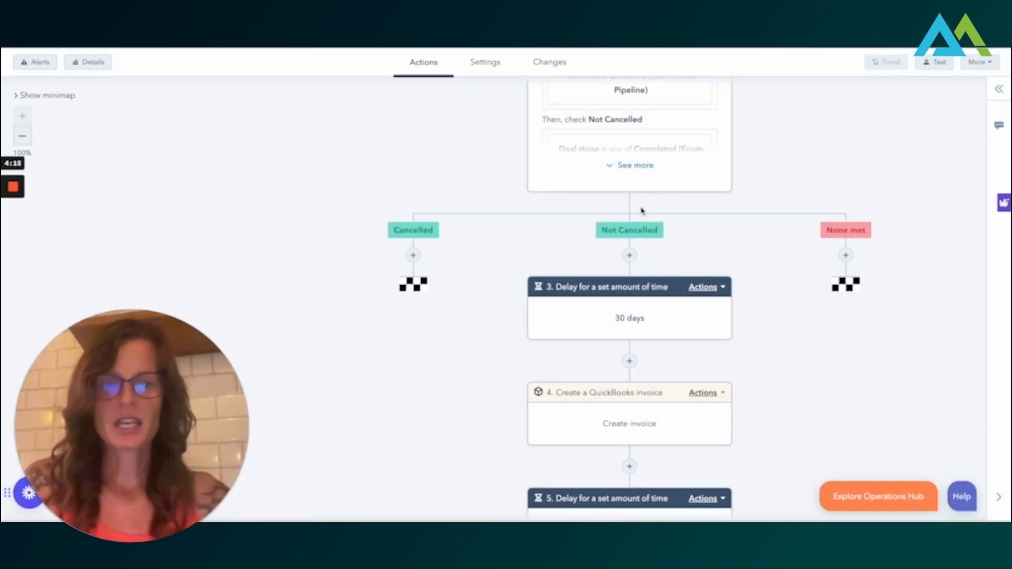
pyautogui.scroll(-2, 647, 216)
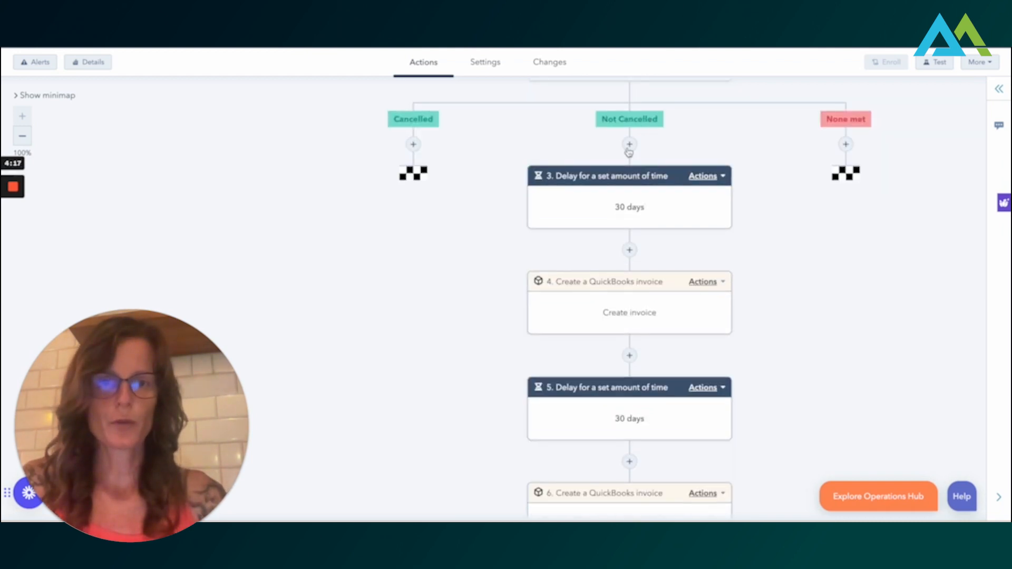
pyautogui.scroll(2, 629, 152)
pyautogui.scroll(3, 703, 167)
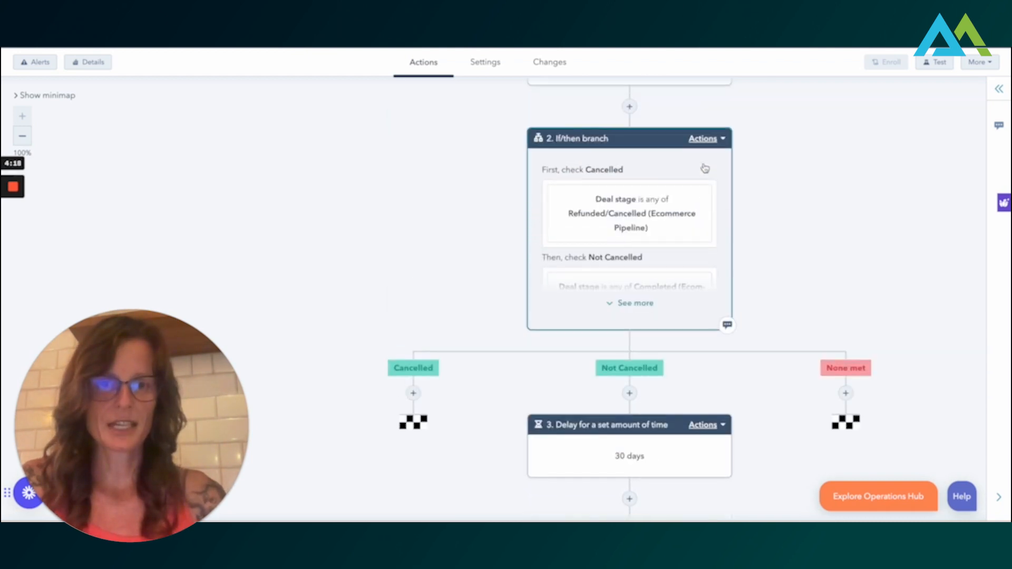
pyautogui.click(720, 140)
pyautogui.moveTo(737, 202)
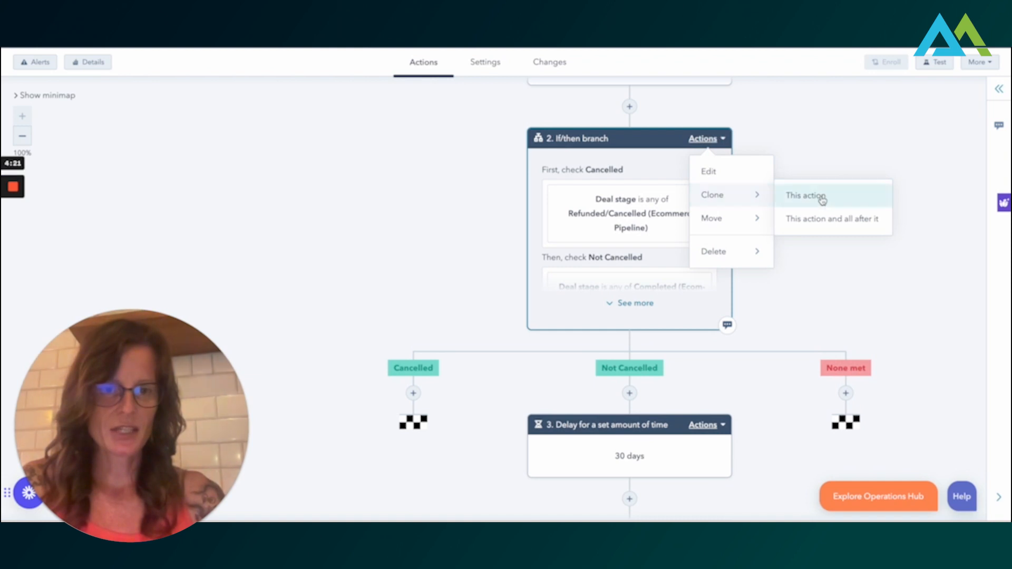
pyautogui.click(822, 218)
pyautogui.scroll(-4, 817, 221)
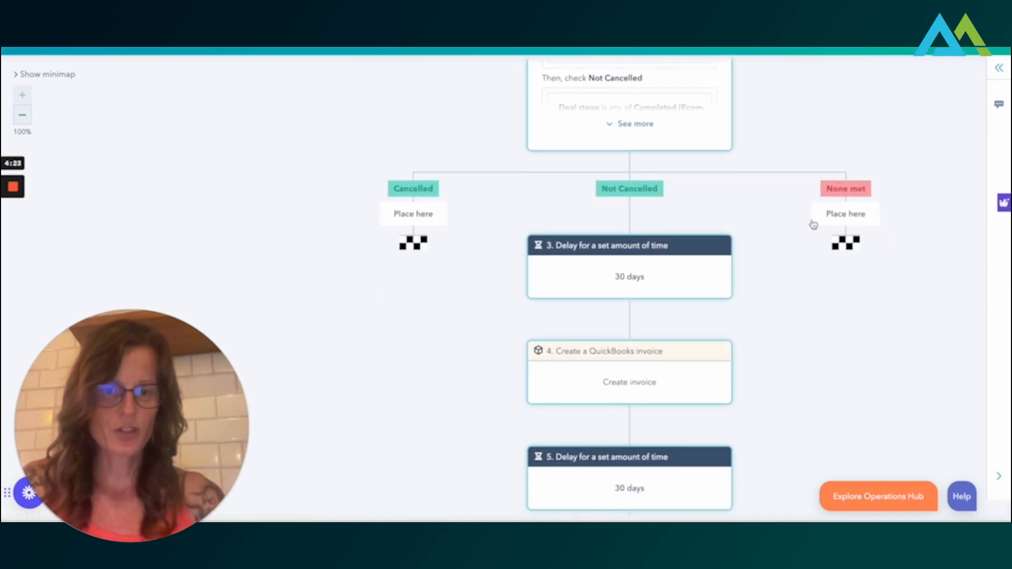
pyautogui.scroll(-2, 628, 313)
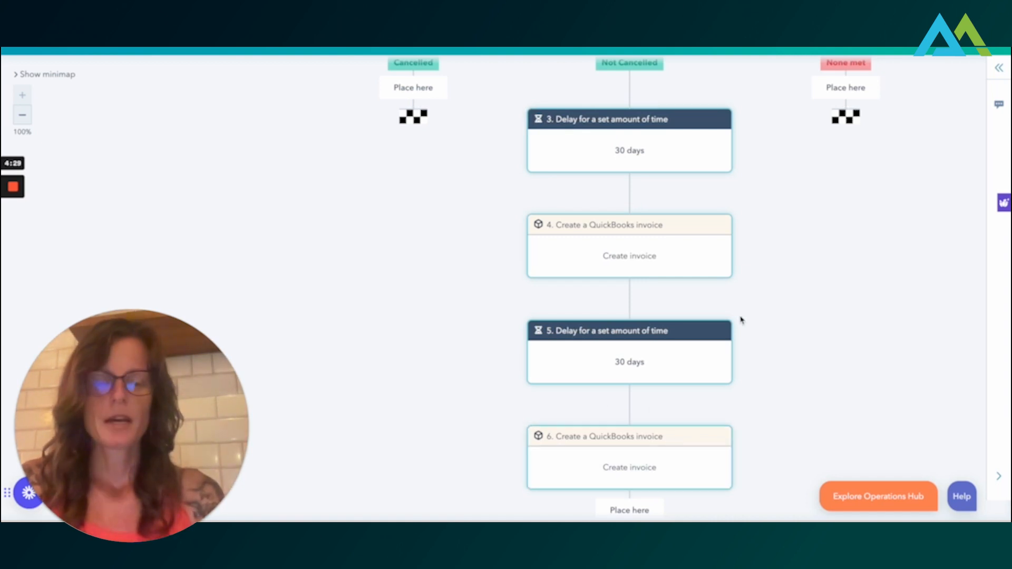
pyautogui.scroll(-1, 740, 318)
pyautogui.scroll(3, 615, 290)
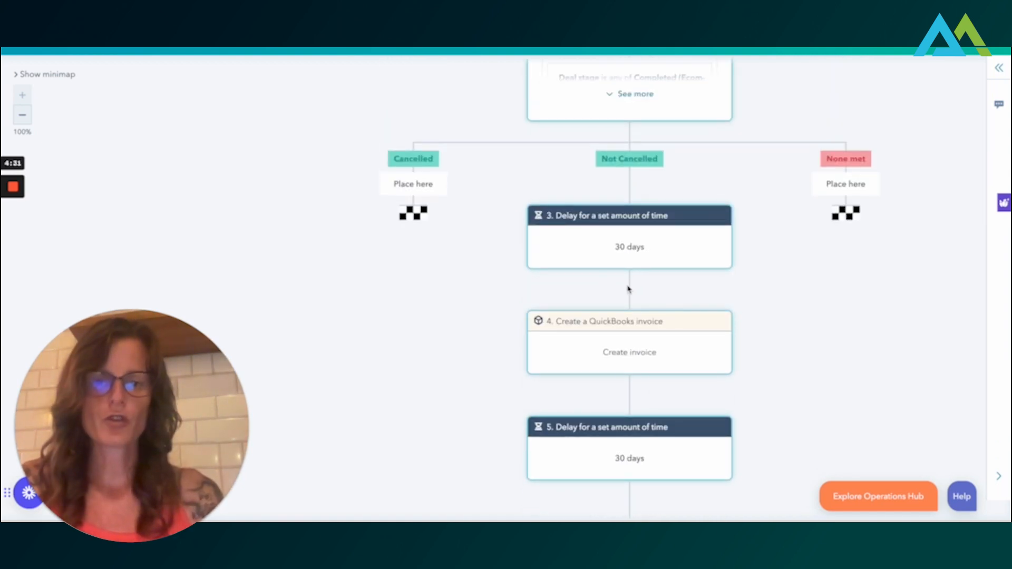